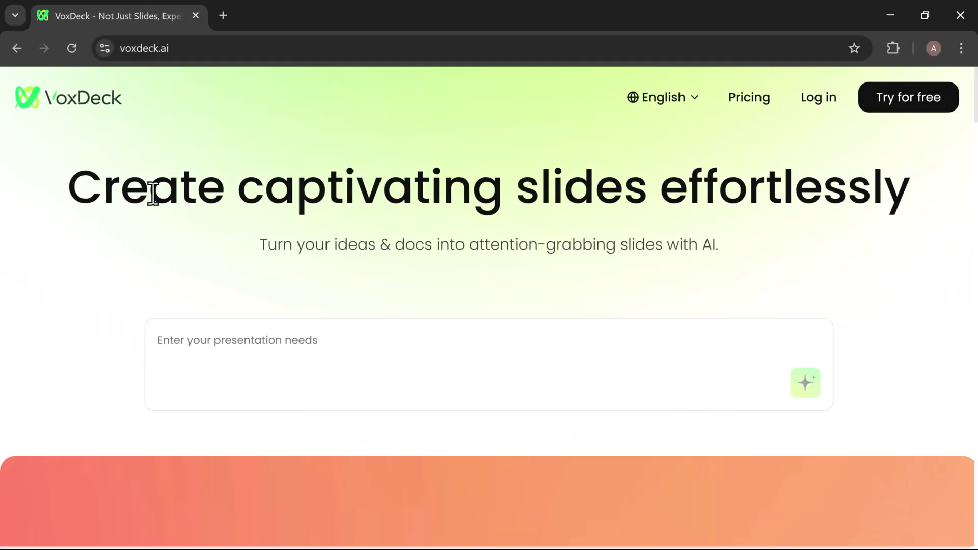
Step: Start VoxDeck for free, sign in, and focus the 'Enter your presentation needs' prompt box
{"action": "scroll", "coordinate": [717, 300], "scroll_direction": "down", "scroll_amount": 8}
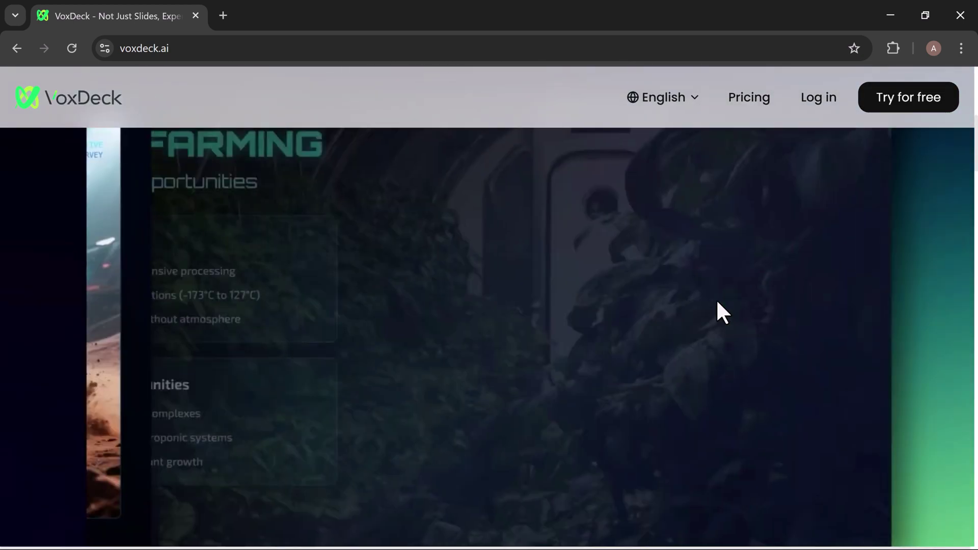
{"action": "scroll", "coordinate": [717, 301], "scroll_direction": "down", "scroll_amount": 5}
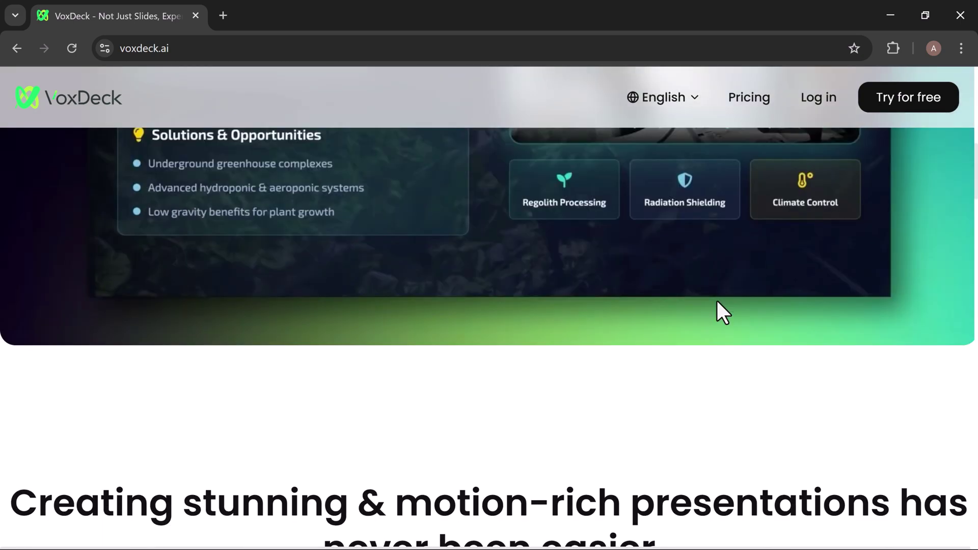
{"action": "scroll", "coordinate": [717, 301], "scroll_direction": "down", "scroll_amount": 3}
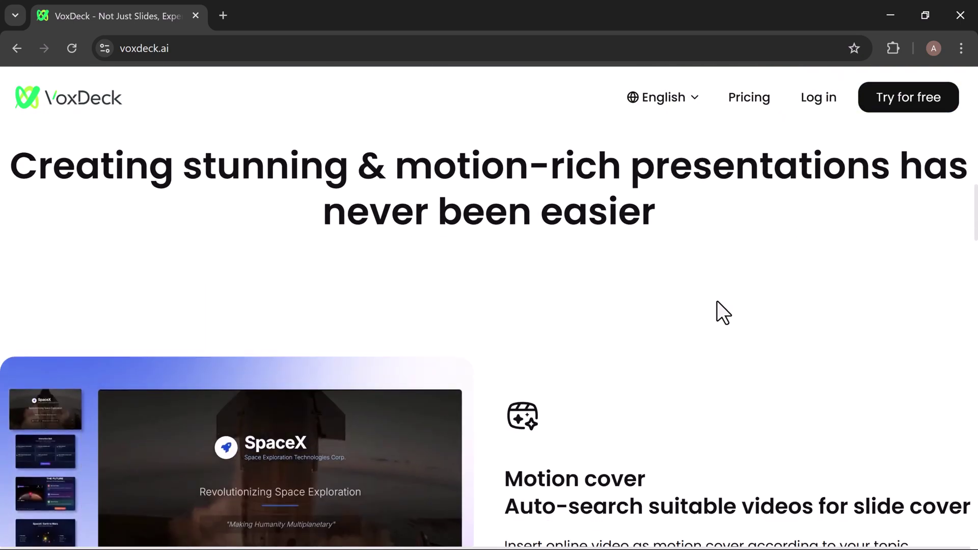
{"action": "scroll", "coordinate": [717, 301], "scroll_direction": "down", "scroll_amount": 4}
{"action": "scroll", "coordinate": [717, 301], "scroll_direction": "down", "scroll_amount": 10}
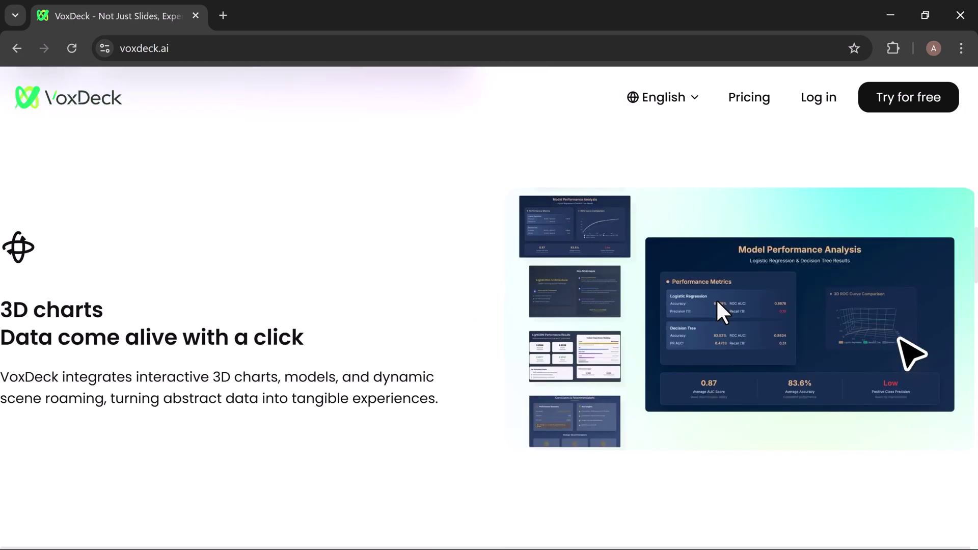
{"action": "scroll", "coordinate": [717, 301], "scroll_direction": "down", "scroll_amount": 4}
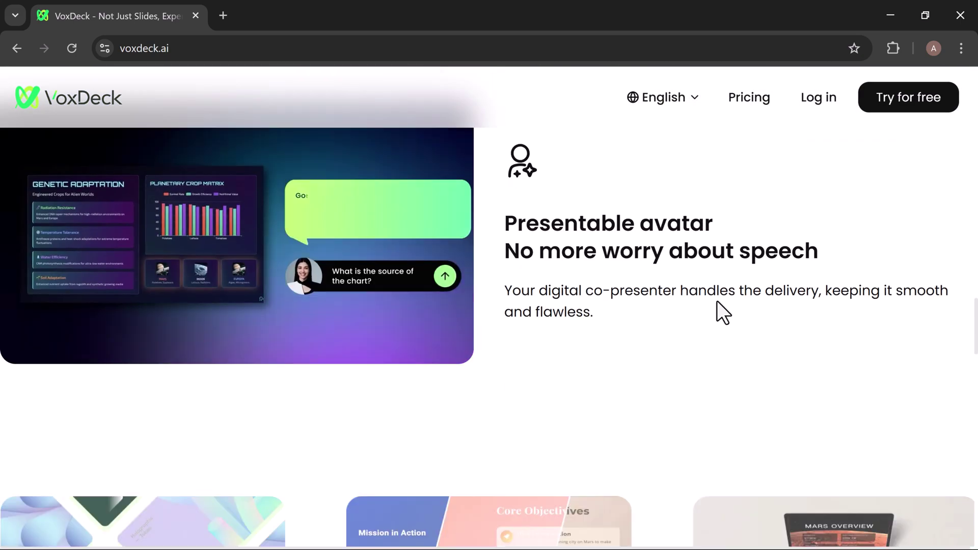
{"action": "scroll", "coordinate": [717, 300], "scroll_direction": "down", "scroll_amount": 4}
{"action": "scroll", "coordinate": [717, 301], "scroll_direction": "down", "scroll_amount": 2}
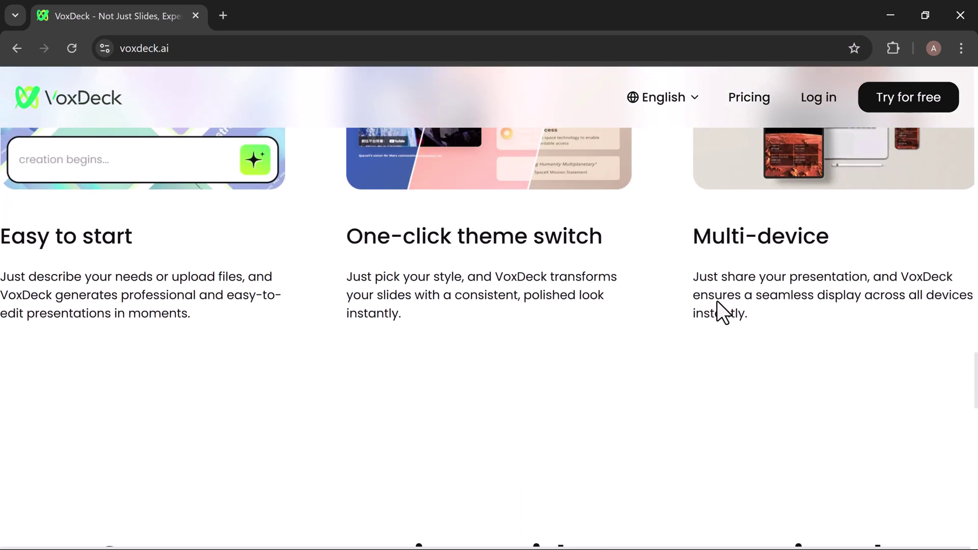
{"action": "scroll", "coordinate": [717, 301], "scroll_direction": "down", "scroll_amount": 6}
{"action": "scroll", "coordinate": [717, 301], "scroll_direction": "down", "scroll_amount": 8}
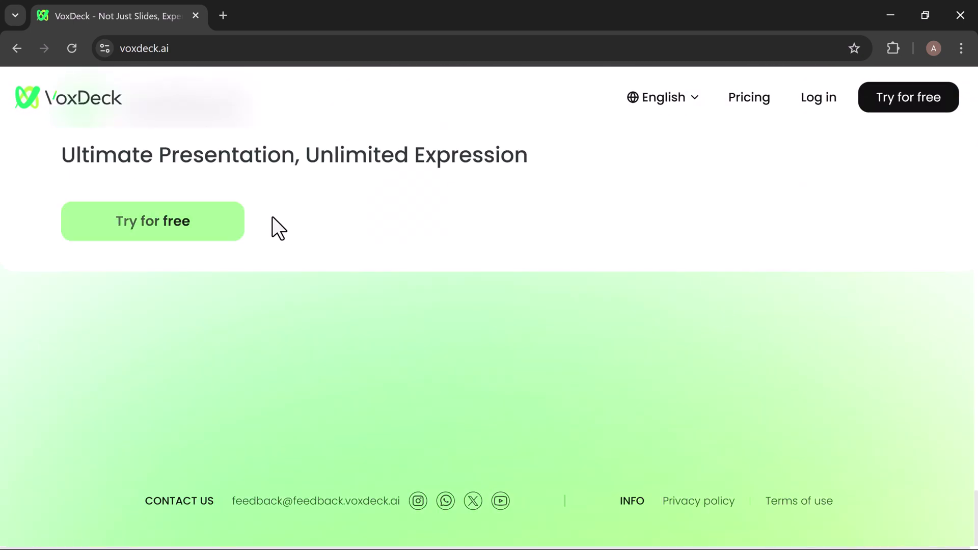
{"action": "left_click", "coordinate": [235, 222]}
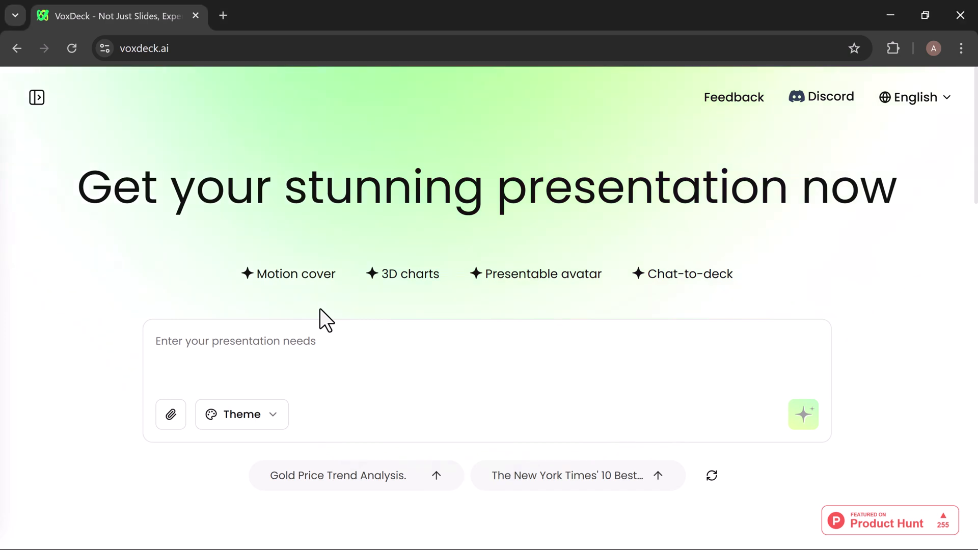
{"action": "left_click", "coordinate": [247, 335]}
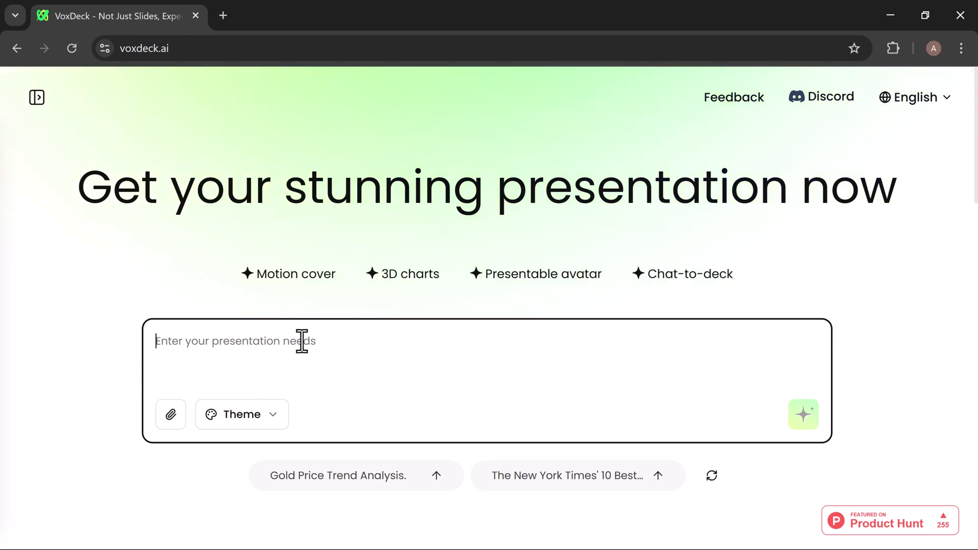
Step: Paste the AI-in-healthcare prompt, pick the Creative theme, and send the request
{"action": "type", "text": "Design a presentation on the role of AI in healthcare"}
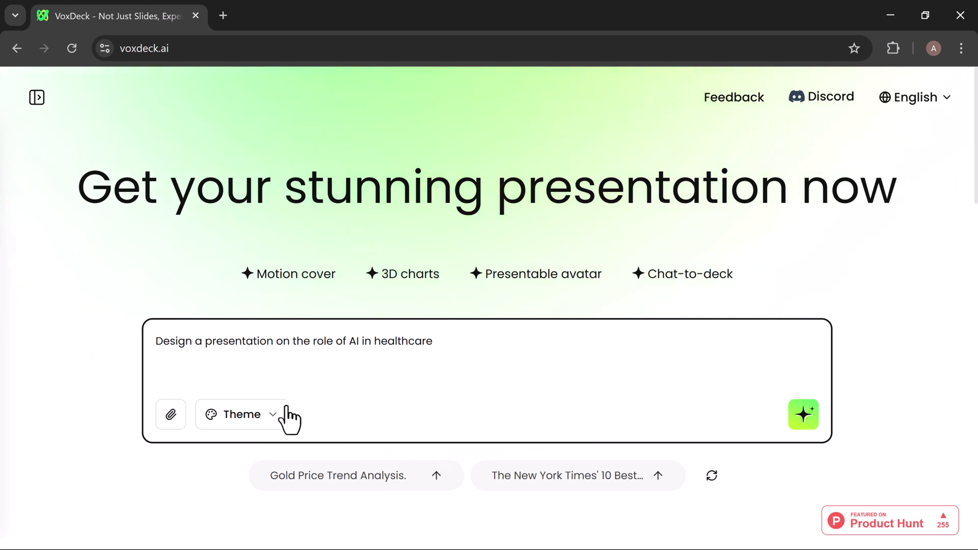
{"action": "left_click", "coordinate": [272, 415]}
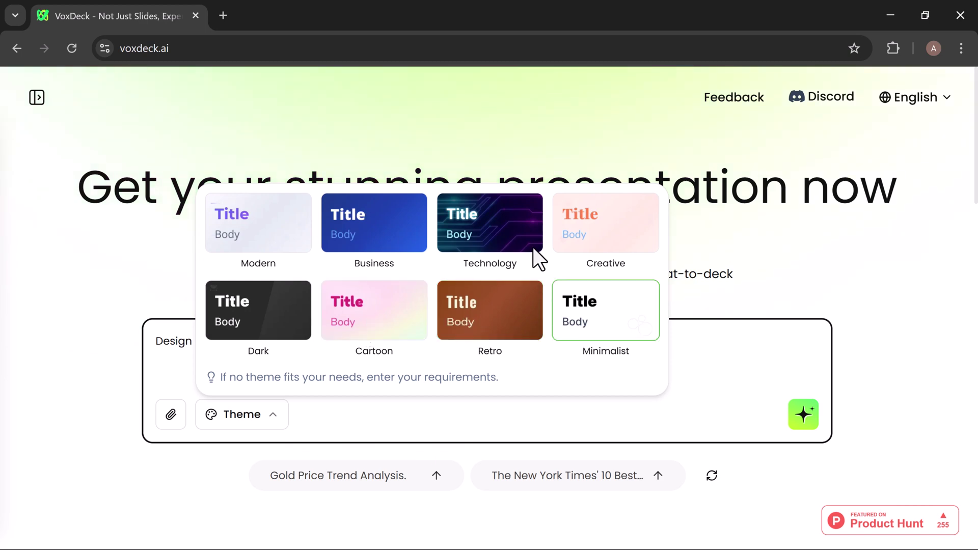
{"action": "left_click", "coordinate": [604, 232]}
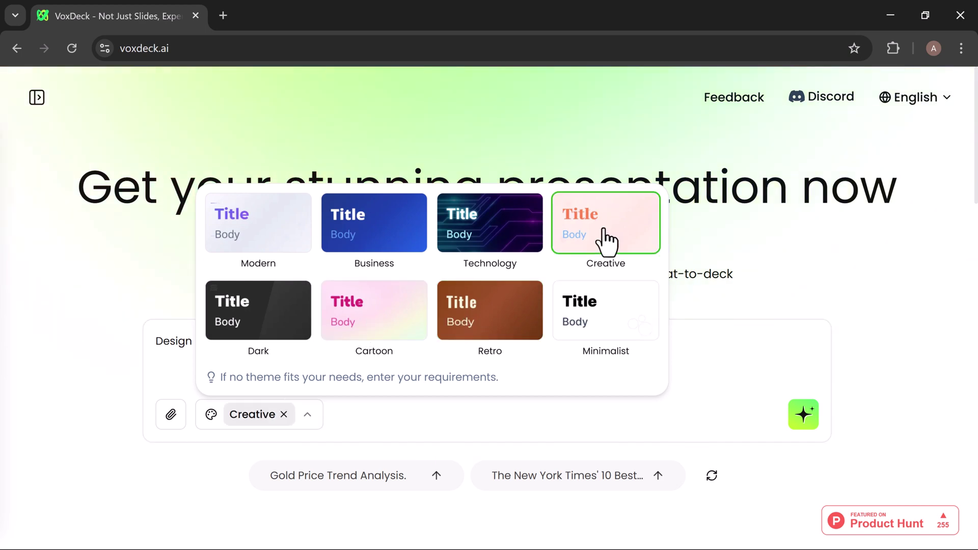
{"action": "left_click", "coordinate": [695, 344]}
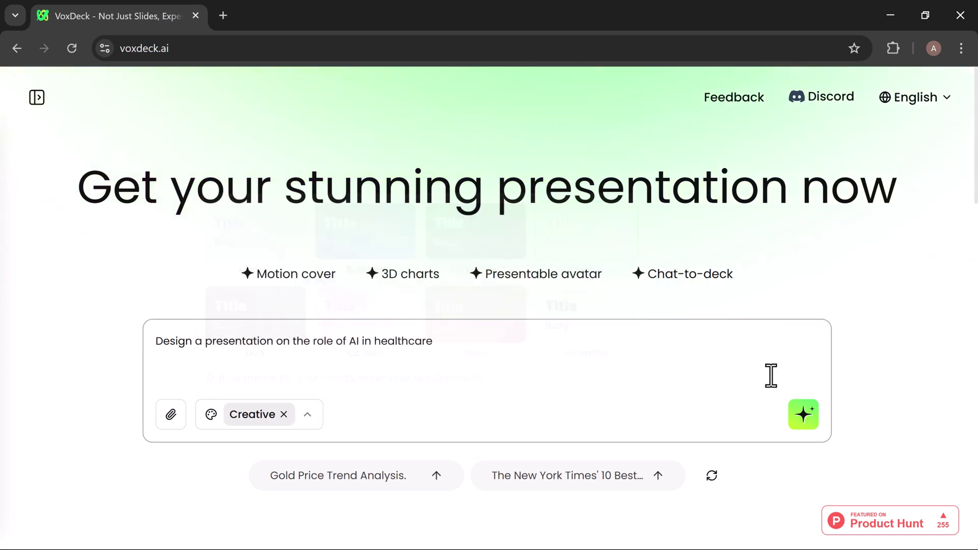
{"action": "left_click", "coordinate": [805, 424]}
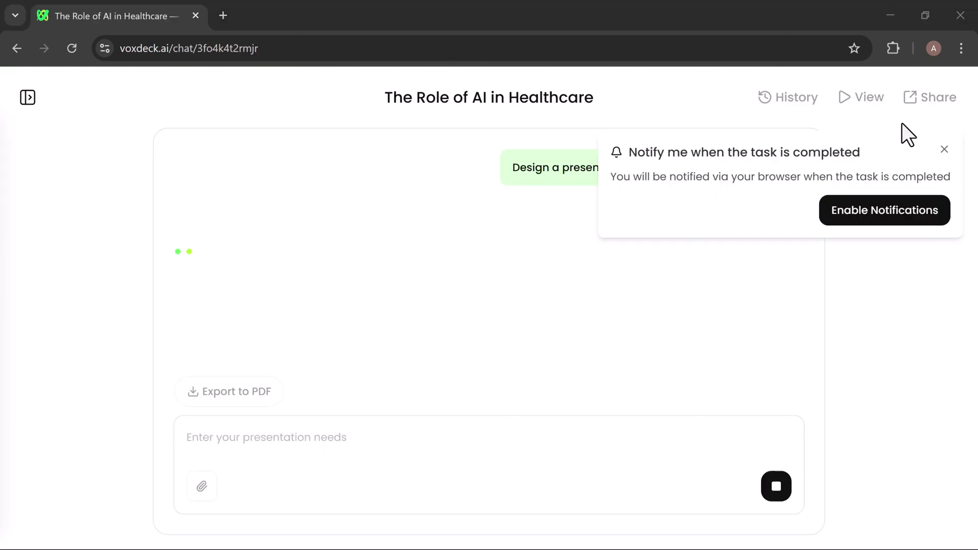
Step: Dismiss the notification offer and check the Preview, Thinking and slide 2 Code views during generation
{"action": "left_click", "coordinate": [944, 149]}
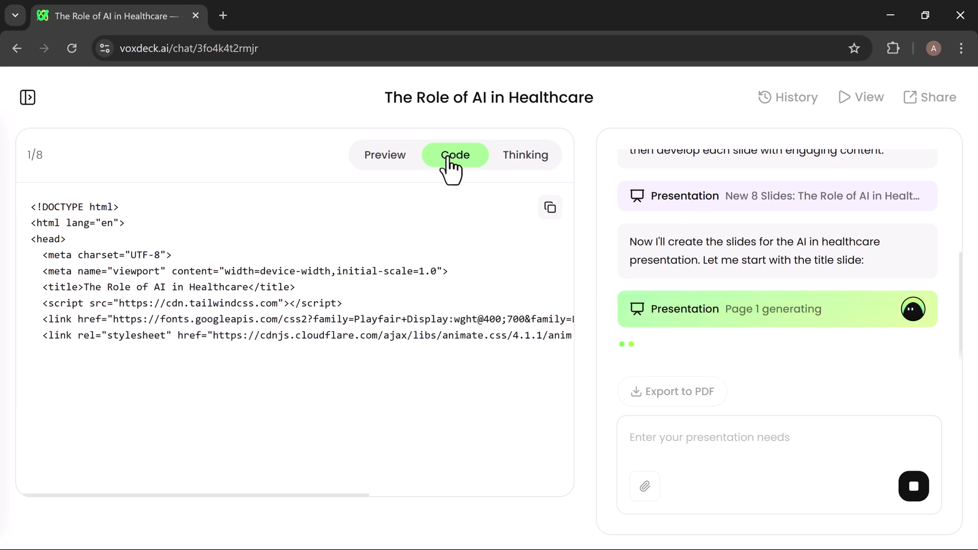
{"action": "left_click", "coordinate": [386, 156]}
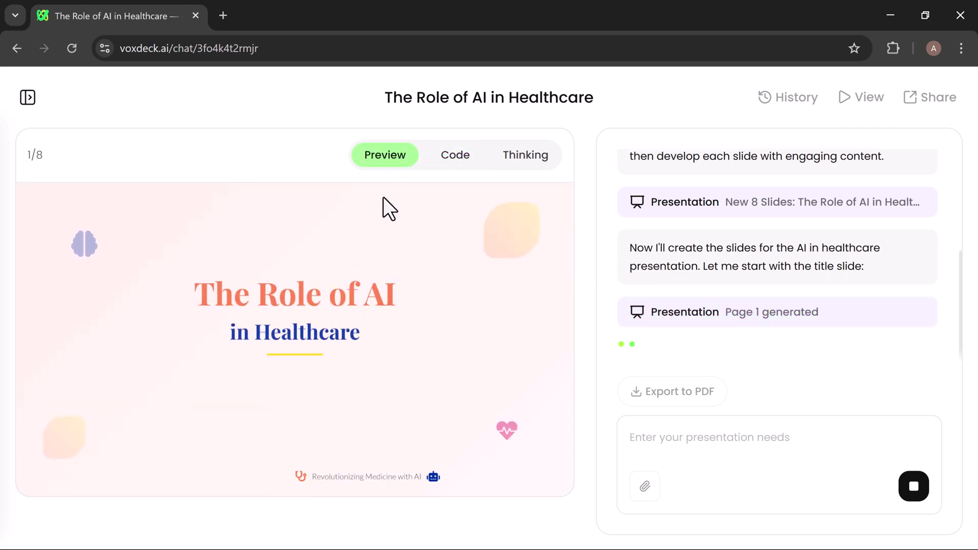
{"action": "left_click", "coordinate": [521, 159]}
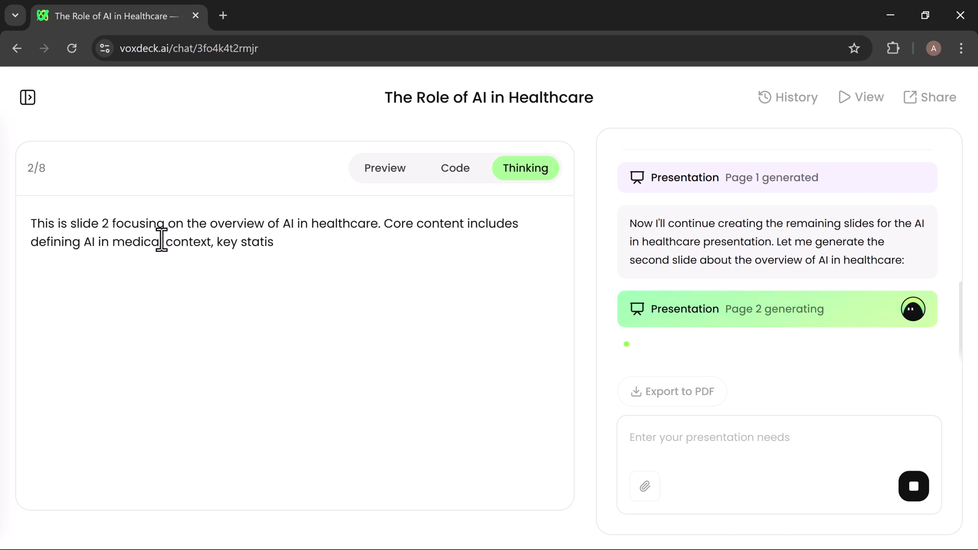
{"action": "left_click", "coordinate": [455, 169]}
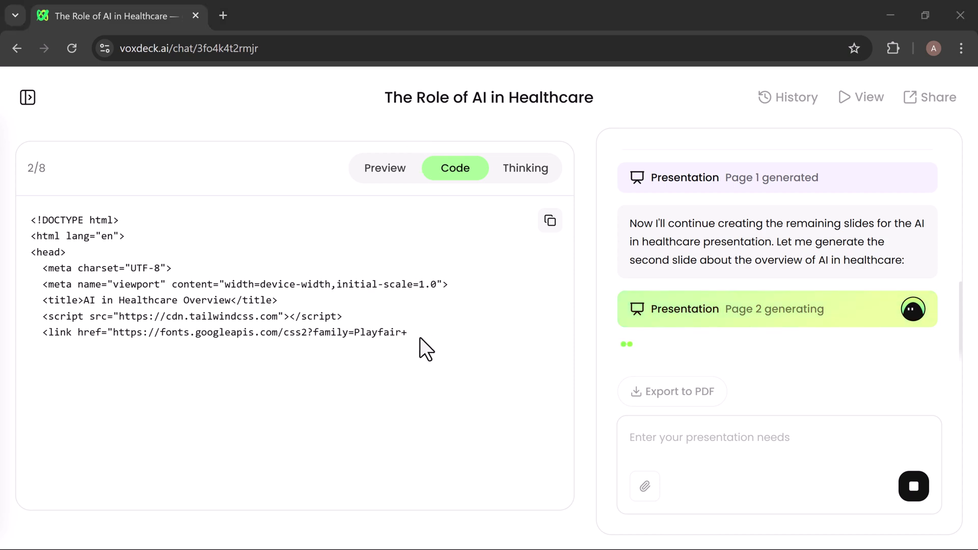
{"action": "scroll", "coordinate": [422, 392], "scroll_direction": "down", "scroll_amount": 5}
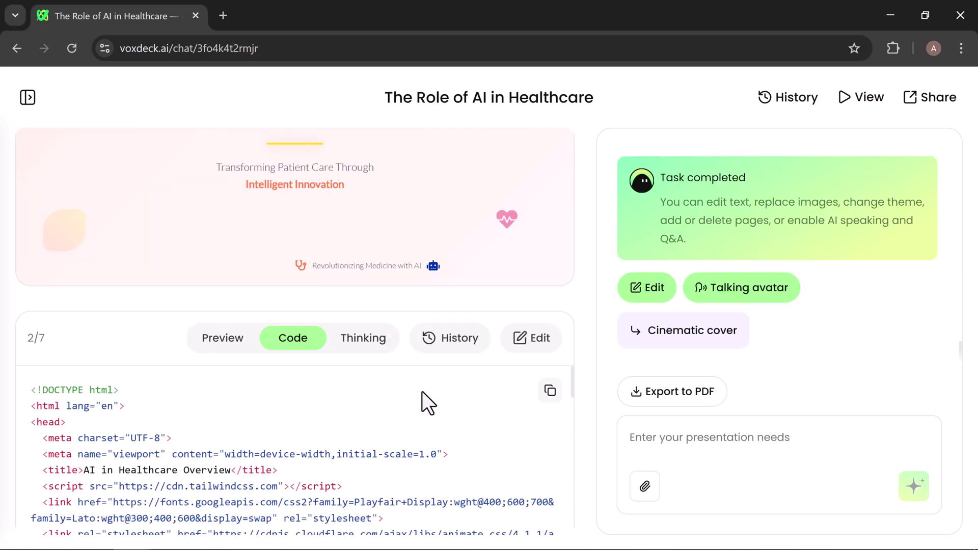
{"action": "scroll", "coordinate": [422, 392], "scroll_direction": "down", "scroll_amount": 3}
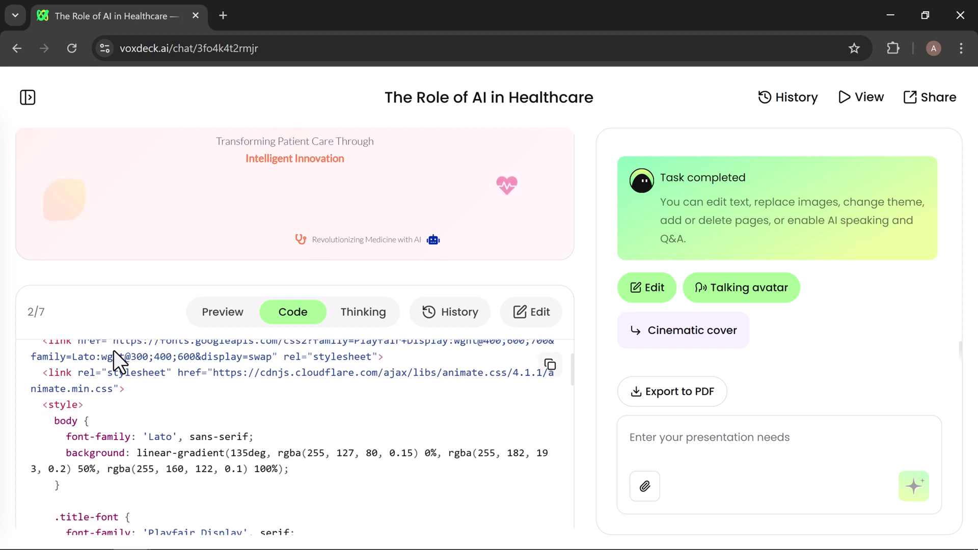
{"action": "left_click", "coordinate": [223, 329]}
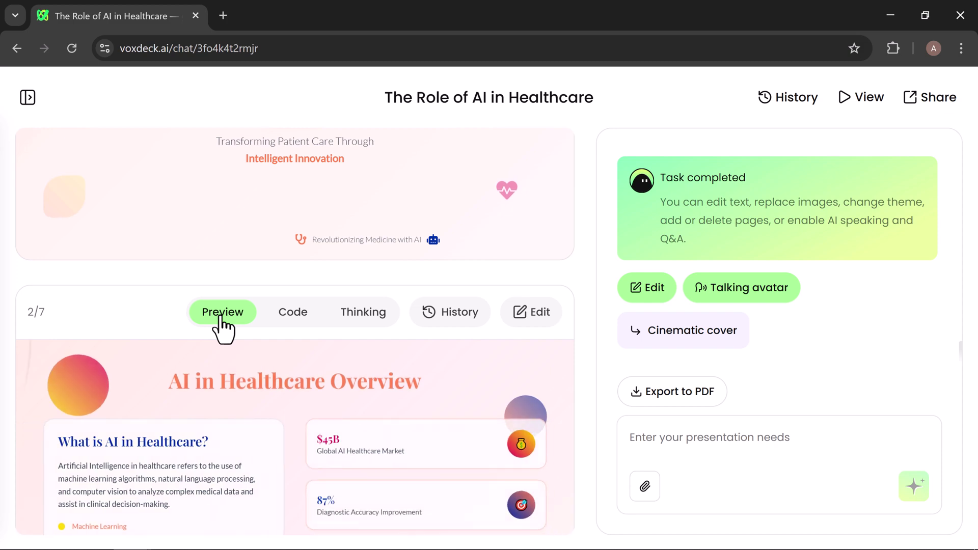
{"action": "scroll", "coordinate": [223, 328], "scroll_direction": "down", "scroll_amount": 6}
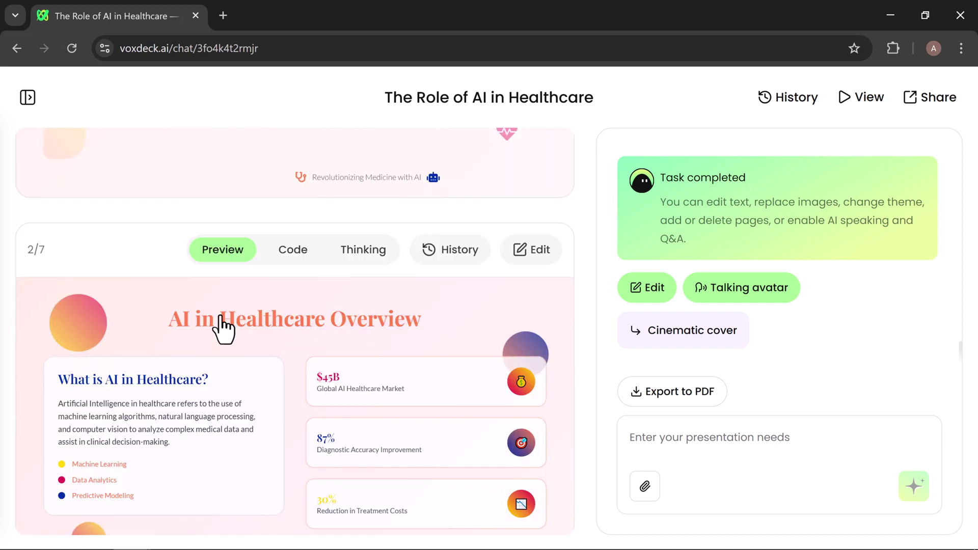
{"action": "scroll", "coordinate": [223, 328], "scroll_direction": "down", "scroll_amount": 4}
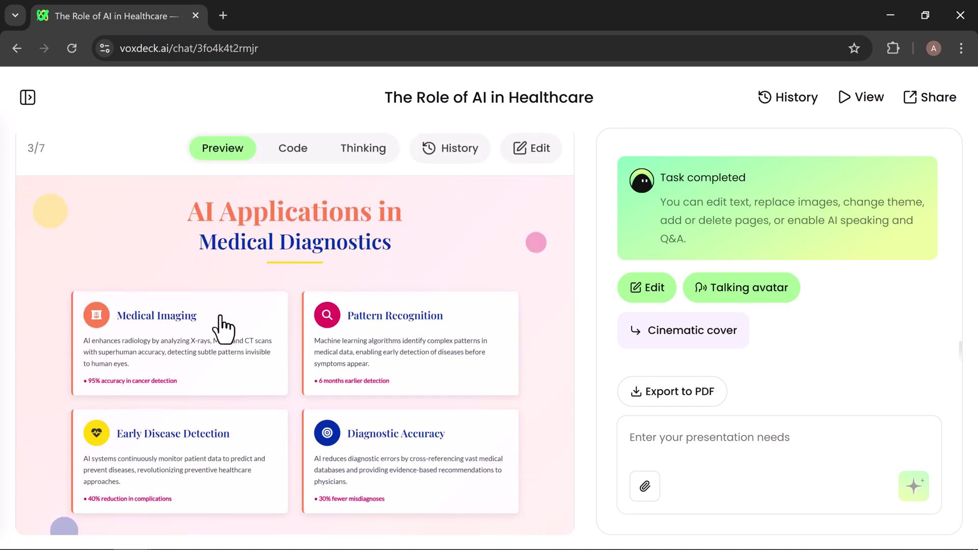
{"action": "scroll", "coordinate": [223, 329], "scroll_direction": "down", "scroll_amount": 3}
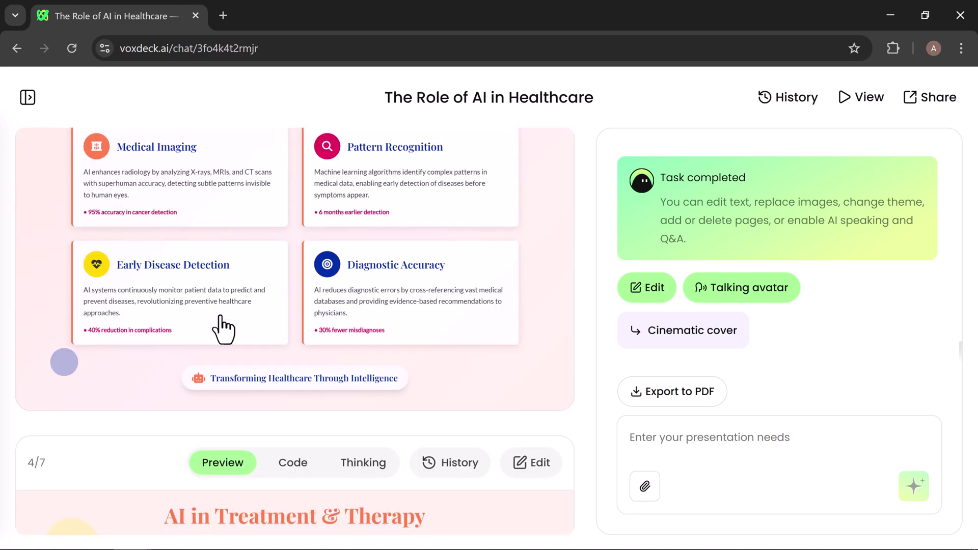
{"action": "scroll", "coordinate": [223, 329], "scroll_direction": "down", "scroll_amount": 3}
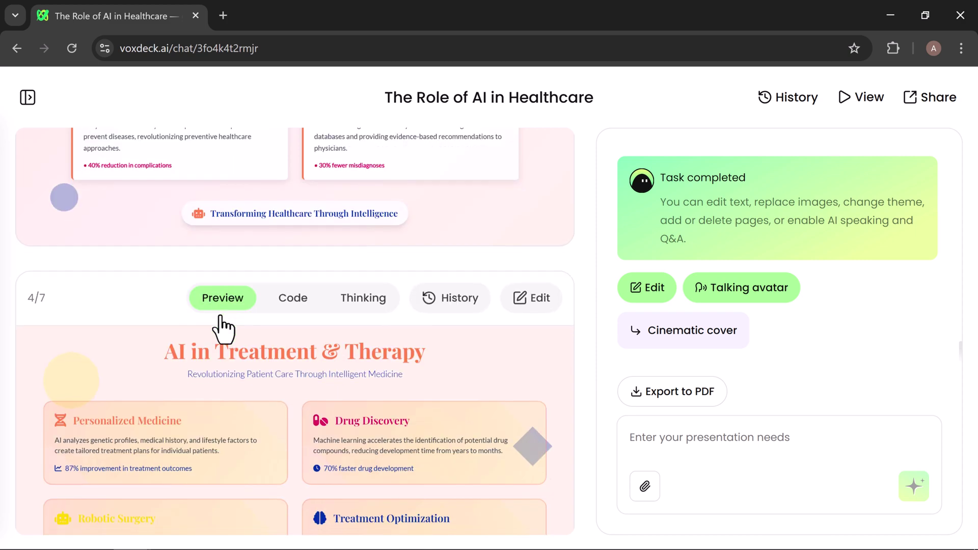
{"action": "scroll", "coordinate": [223, 329], "scroll_direction": "down", "scroll_amount": 3}
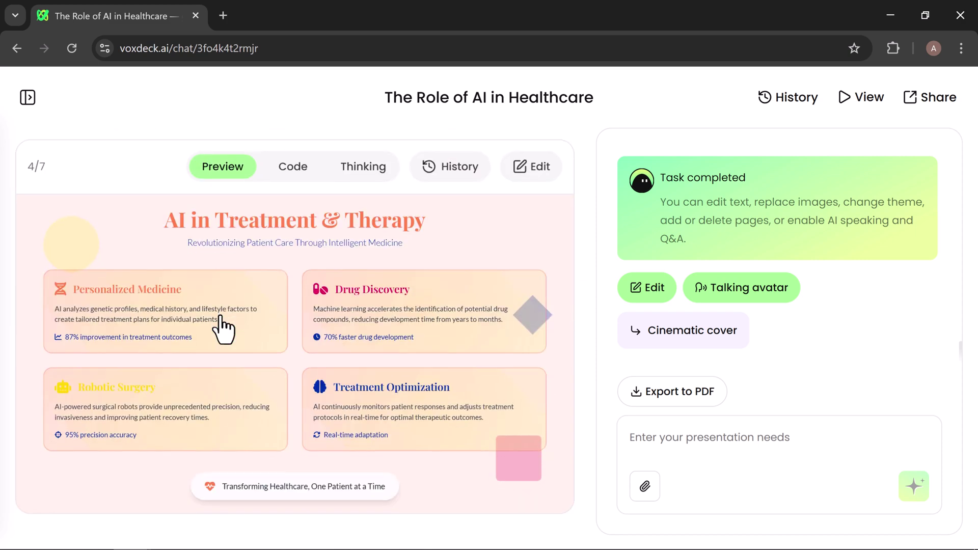
{"action": "scroll", "coordinate": [223, 329], "scroll_direction": "down", "scroll_amount": 3}
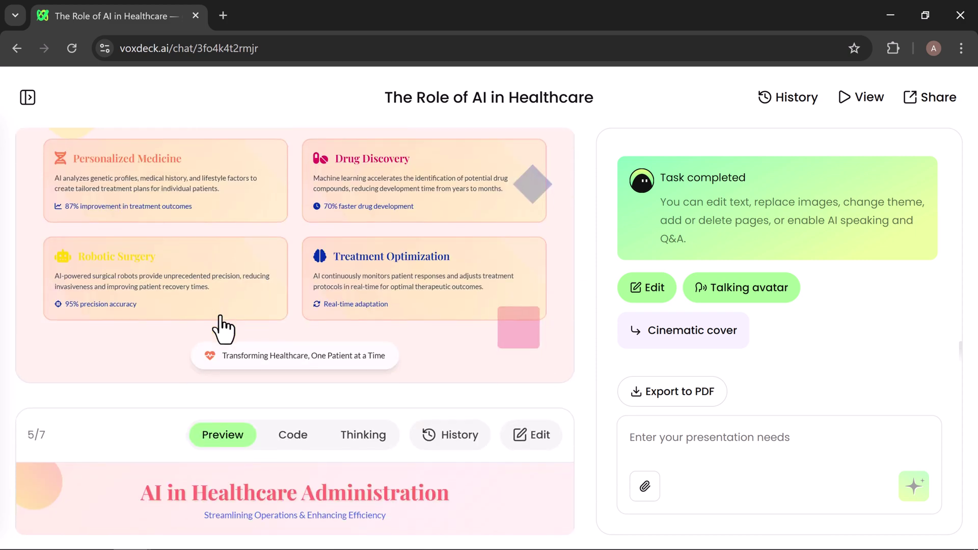
{"action": "scroll", "coordinate": [223, 329], "scroll_direction": "down", "scroll_amount": 3}
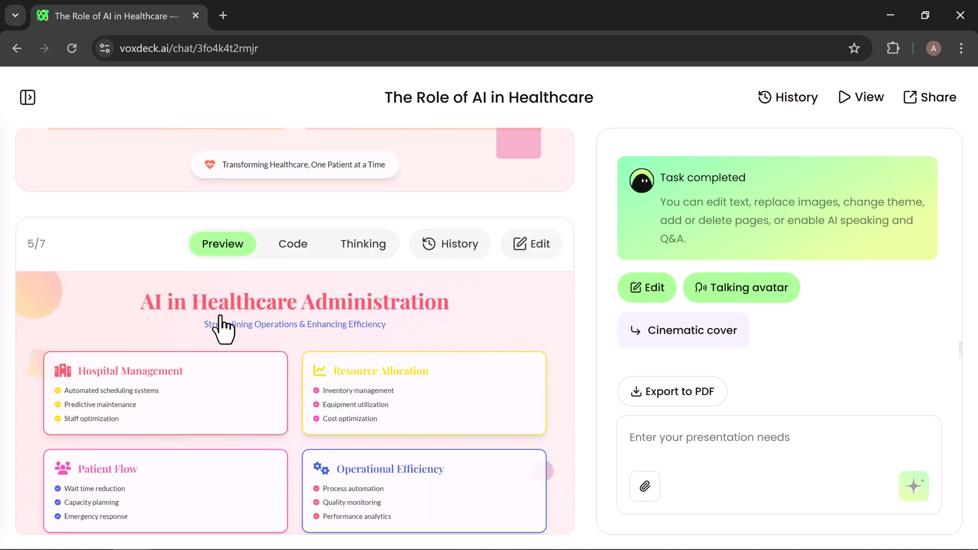
{"action": "scroll", "coordinate": [223, 328], "scroll_direction": "down", "scroll_amount": 2}
{"action": "scroll", "coordinate": [223, 329], "scroll_direction": "down", "scroll_amount": 1}
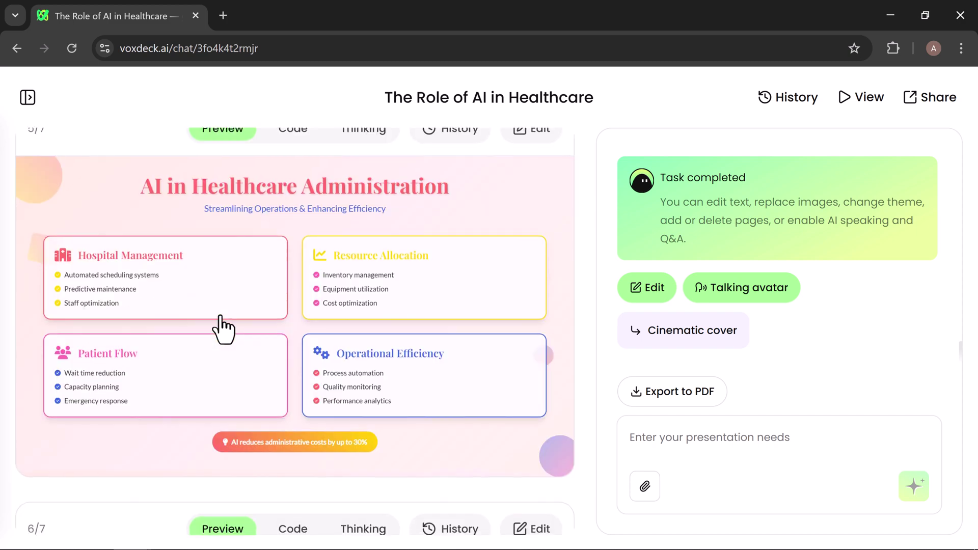
{"action": "scroll", "coordinate": [222, 329], "scroll_direction": "down", "scroll_amount": 4}
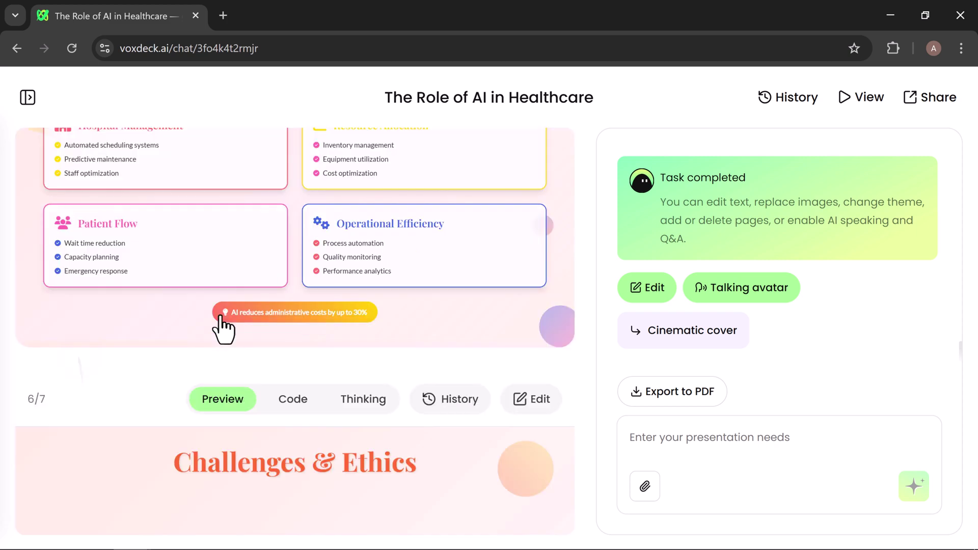
{"action": "scroll", "coordinate": [223, 329], "scroll_direction": "down", "scroll_amount": 3}
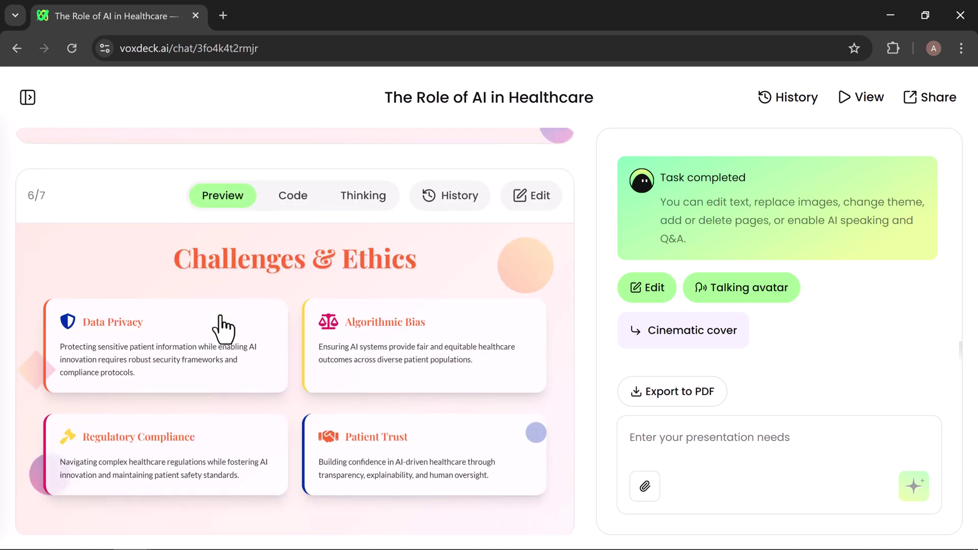
{"action": "scroll", "coordinate": [222, 328], "scroll_direction": "down", "scroll_amount": 5}
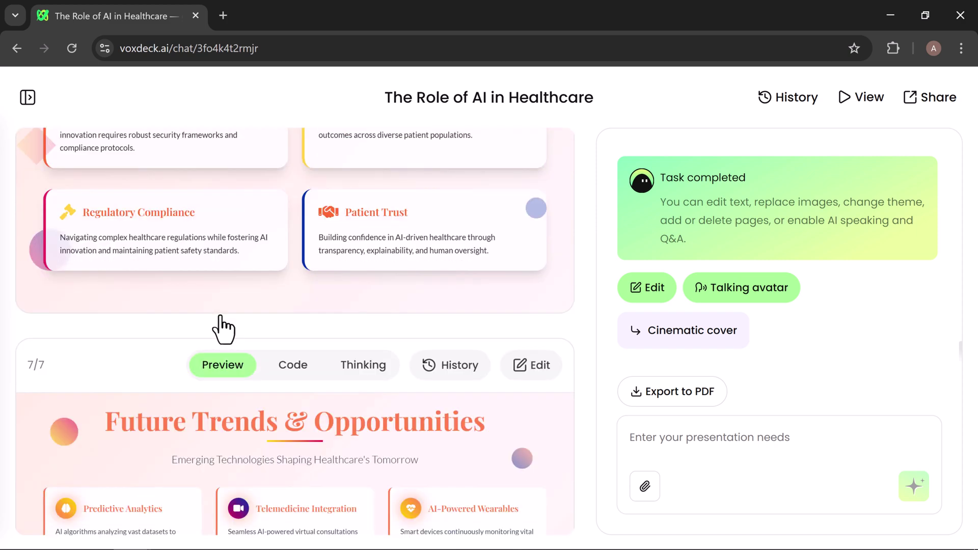
{"action": "scroll", "coordinate": [223, 328], "scroll_direction": "down", "scroll_amount": 4}
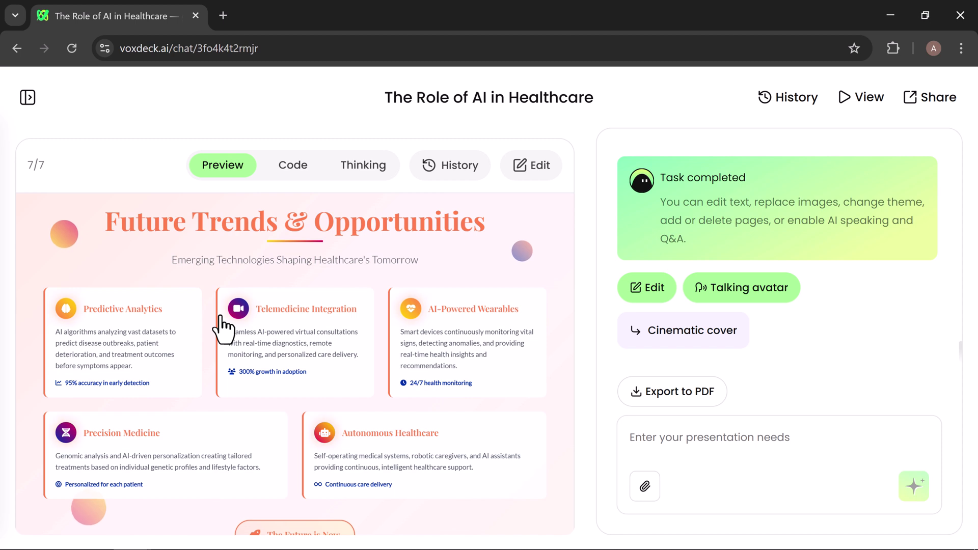
{"action": "scroll", "coordinate": [223, 328], "scroll_direction": "down", "scroll_amount": 1}
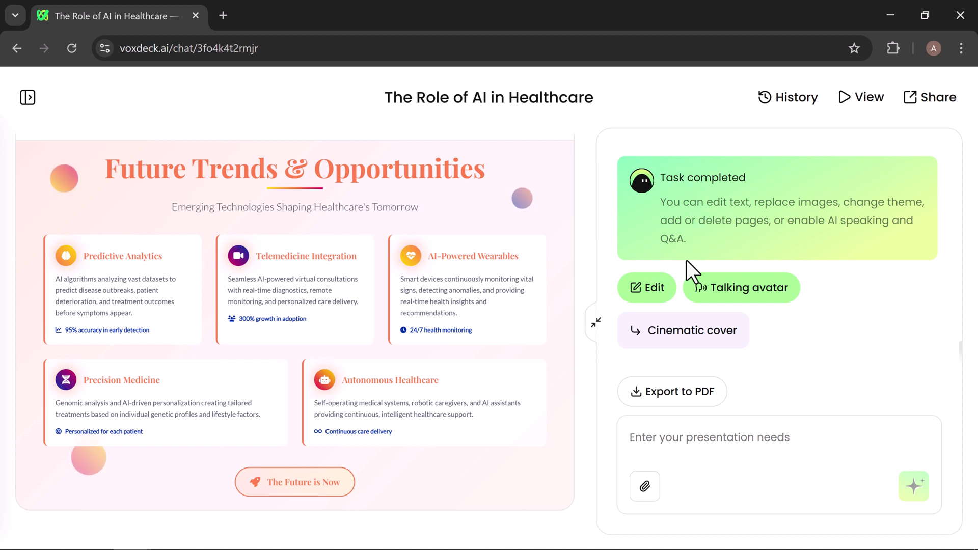
Step: In edit mode, set slide 1's 'The Role of AI' title to NotoSans Thin at size 72 in coral
{"action": "left_click", "coordinate": [653, 288]}
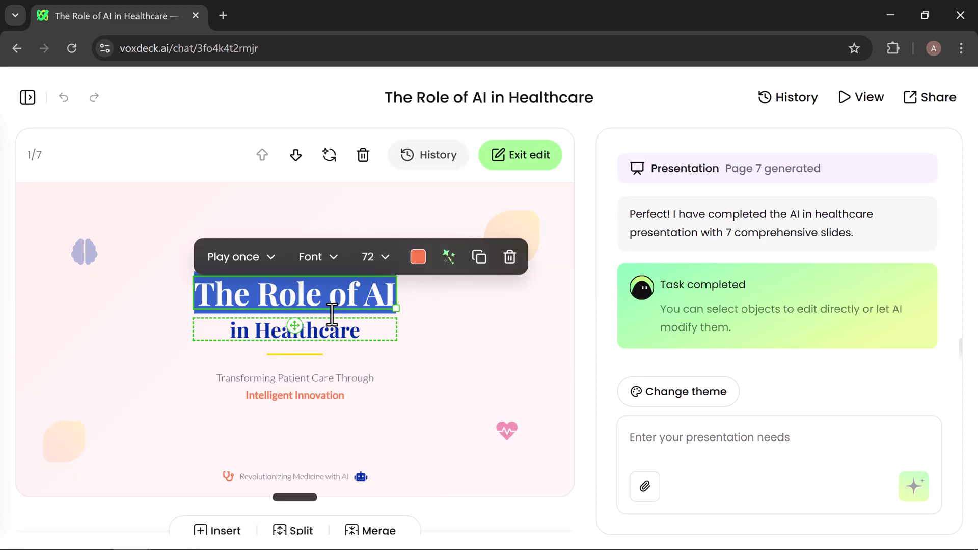
{"action": "left_click", "coordinate": [260, 264]}
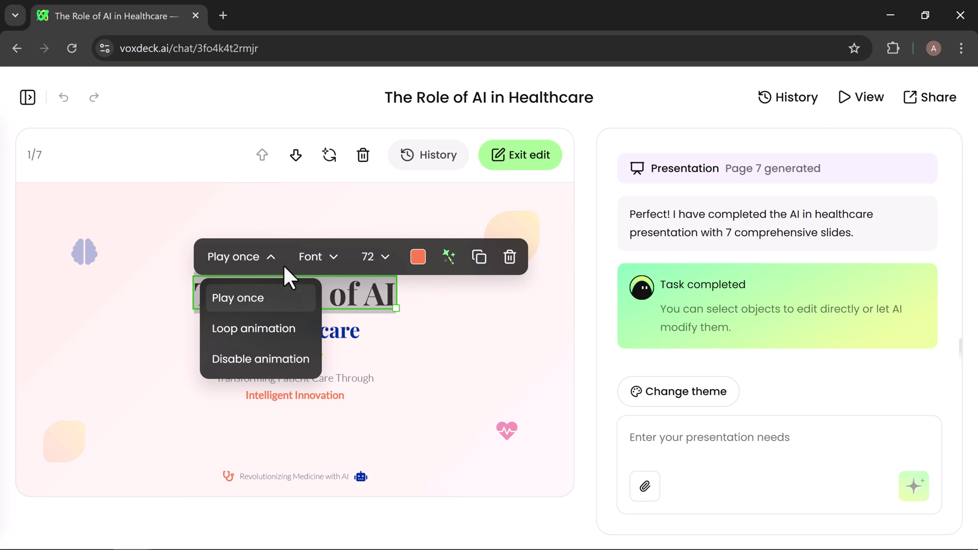
{"action": "left_click", "coordinate": [317, 258]}
{"action": "left_click", "coordinate": [332, 345]}
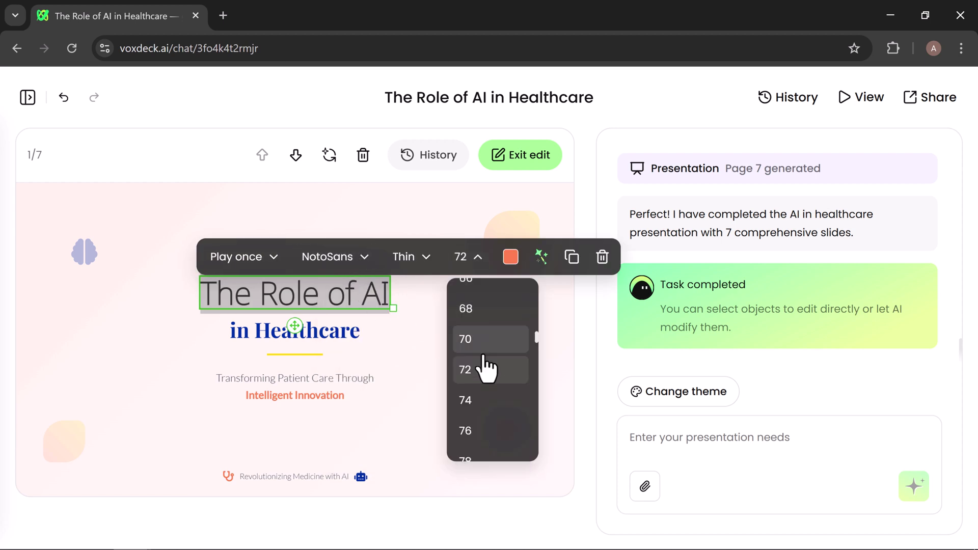
{"action": "left_click", "coordinate": [511, 257]}
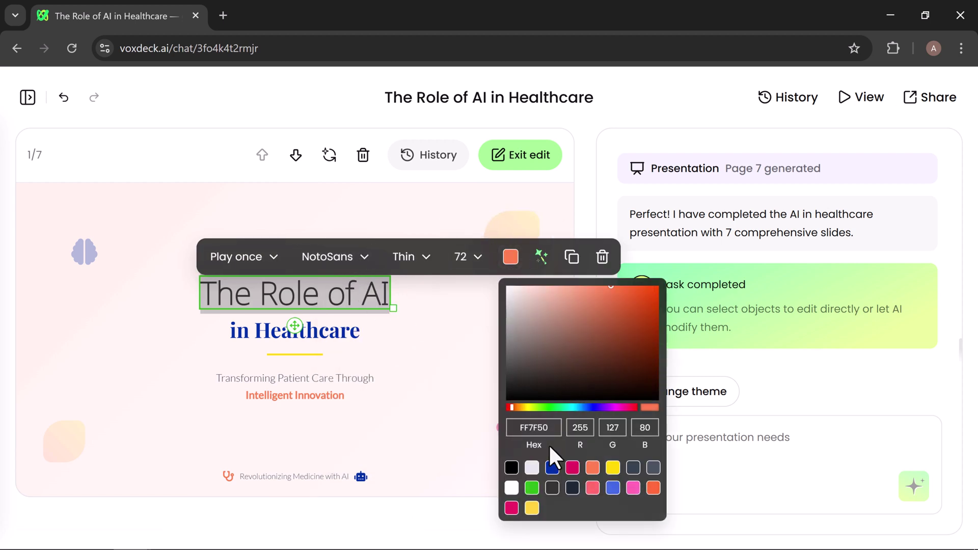
{"action": "left_click", "coordinate": [548, 265]}
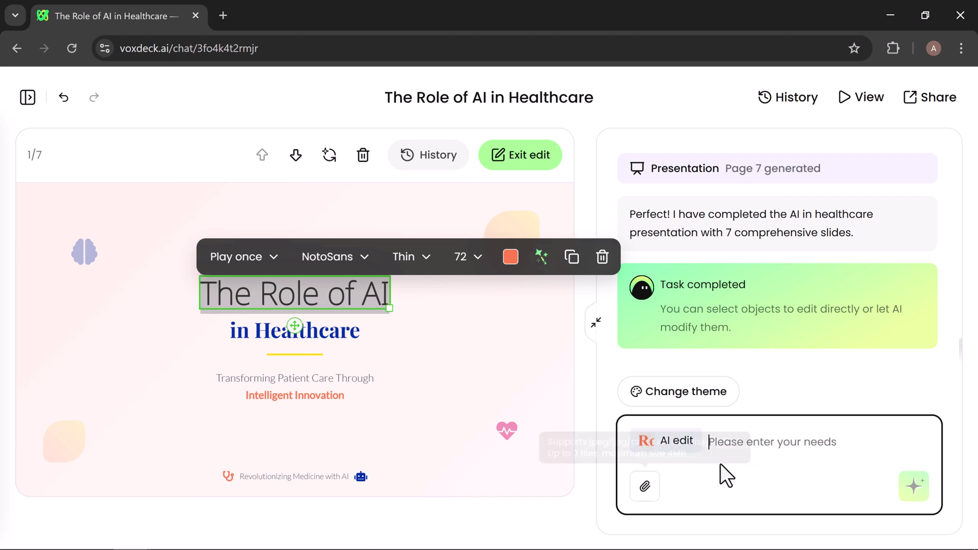
Step: Exit editing, open the talking-avatar view, and generate and review speech scripts for every page
{"action": "key", "text": "Escape"}
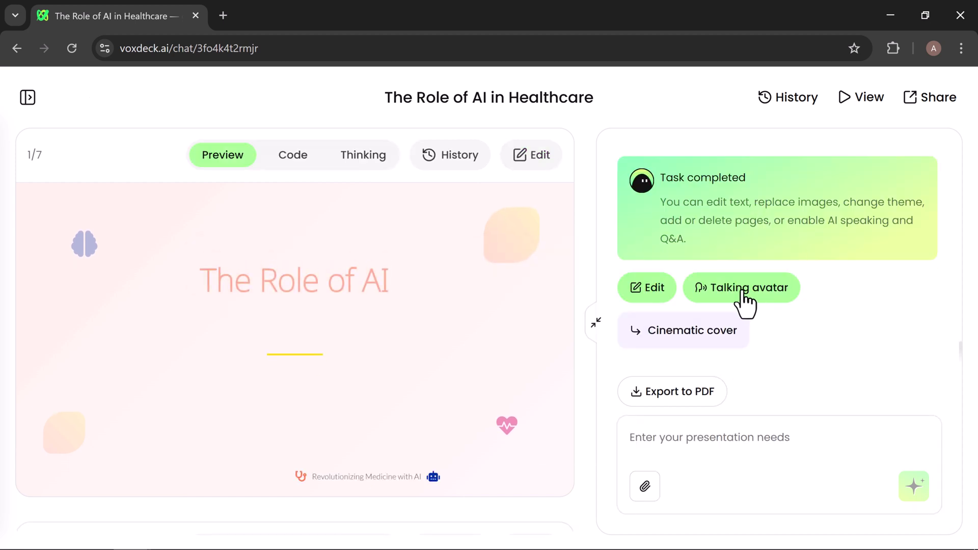
{"action": "left_click", "coordinate": [745, 288]}
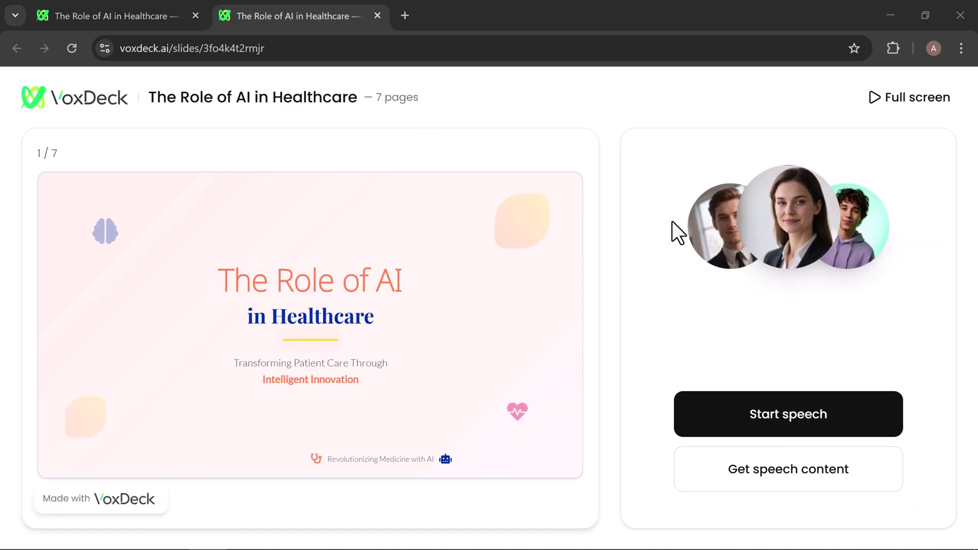
{"action": "left_click", "coordinate": [774, 475]}
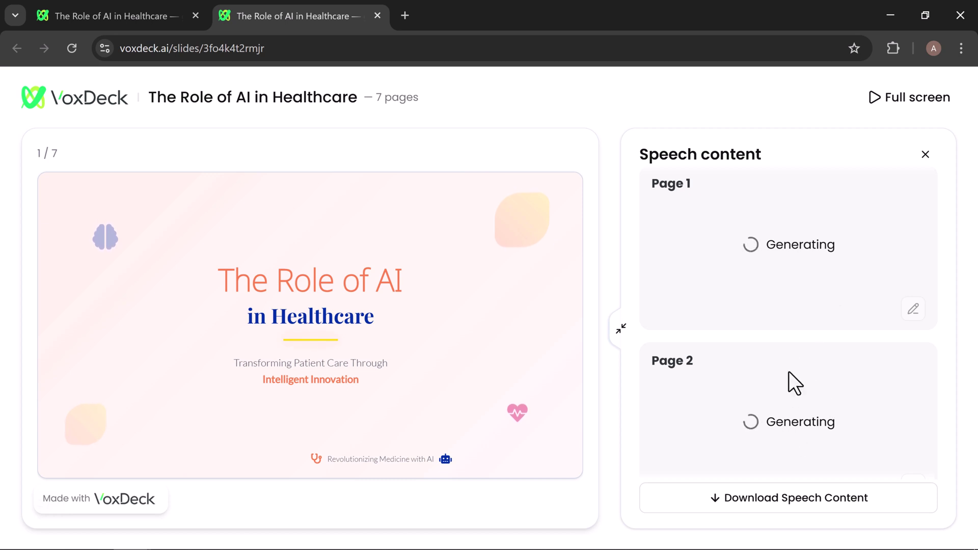
{"action": "scroll", "coordinate": [800, 363], "scroll_direction": "down", "scroll_amount": 3}
{"action": "scroll", "coordinate": [802, 375], "scroll_direction": "down", "scroll_amount": 10}
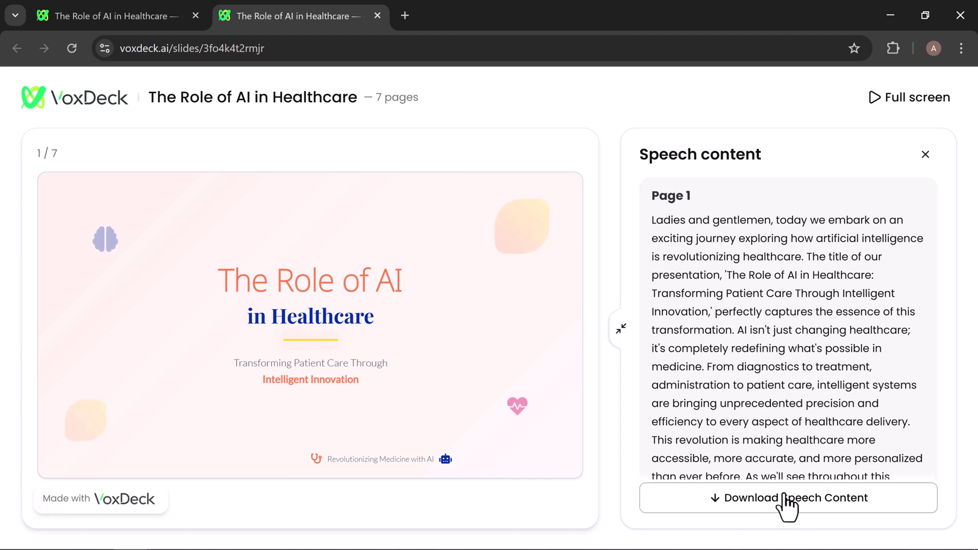
Step: Close the speech panel and let the avatar present up to the Medical Diagnostics slide, then stop
{"action": "left_click", "coordinate": [926, 155]}
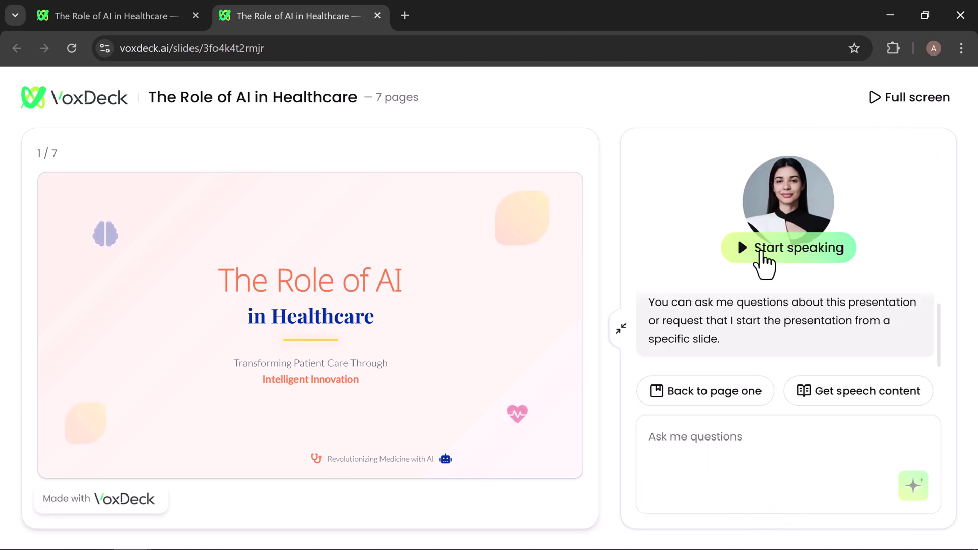
{"action": "left_click", "coordinate": [761, 256]}
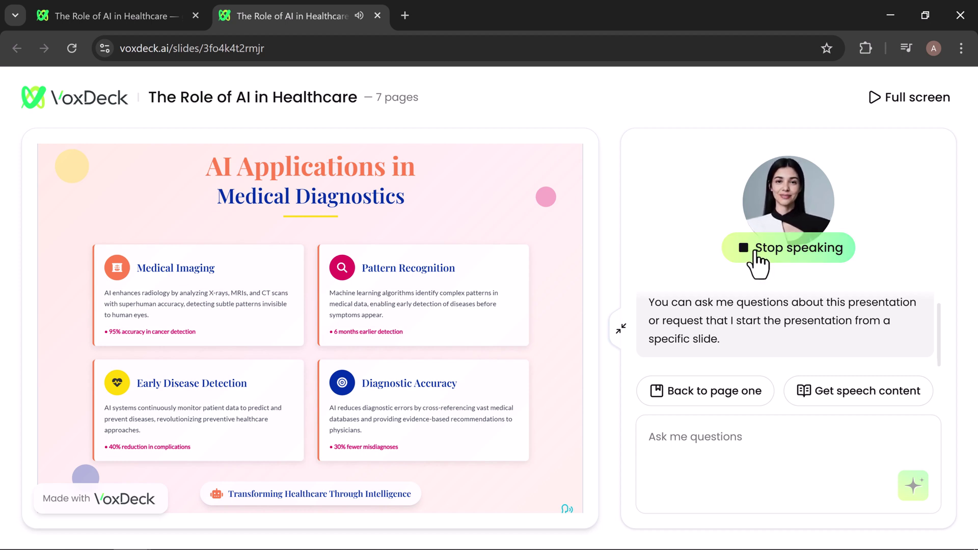
{"action": "left_click", "coordinate": [755, 249]}
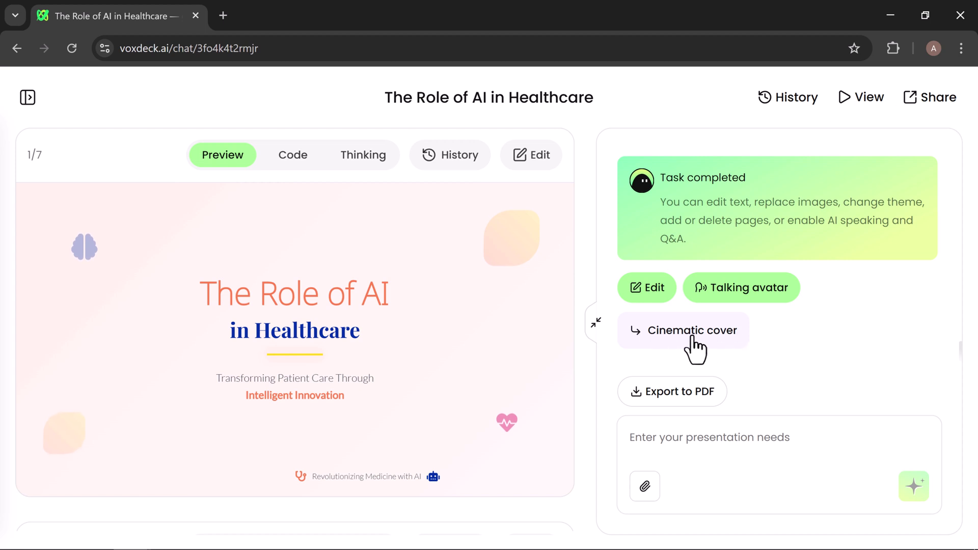
Step: Add a cinematic video cover to the title slide, then show the recent presentations sidebar
{"action": "left_click", "coordinate": [682, 337]}
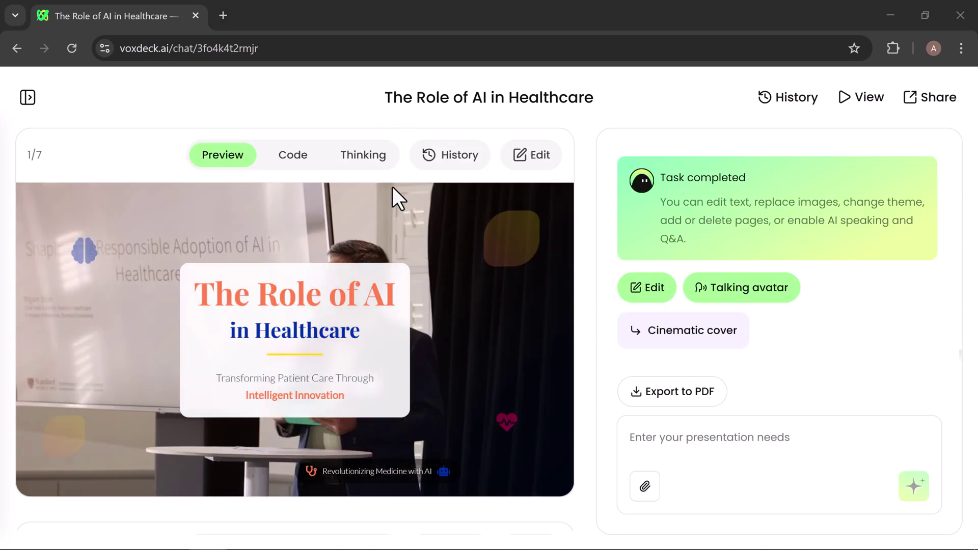
{"action": "left_click", "coordinate": [407, 277]}
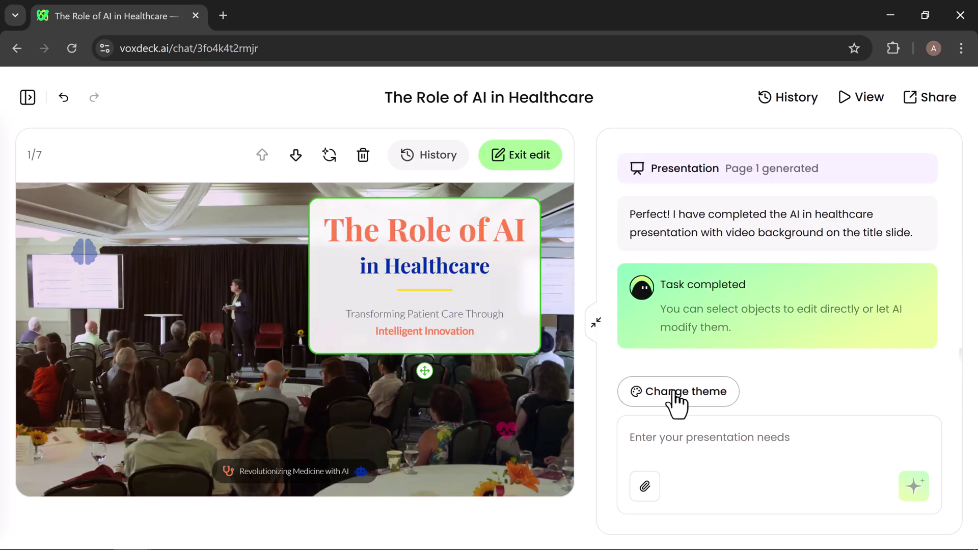
{"action": "key", "text": "Escape"}
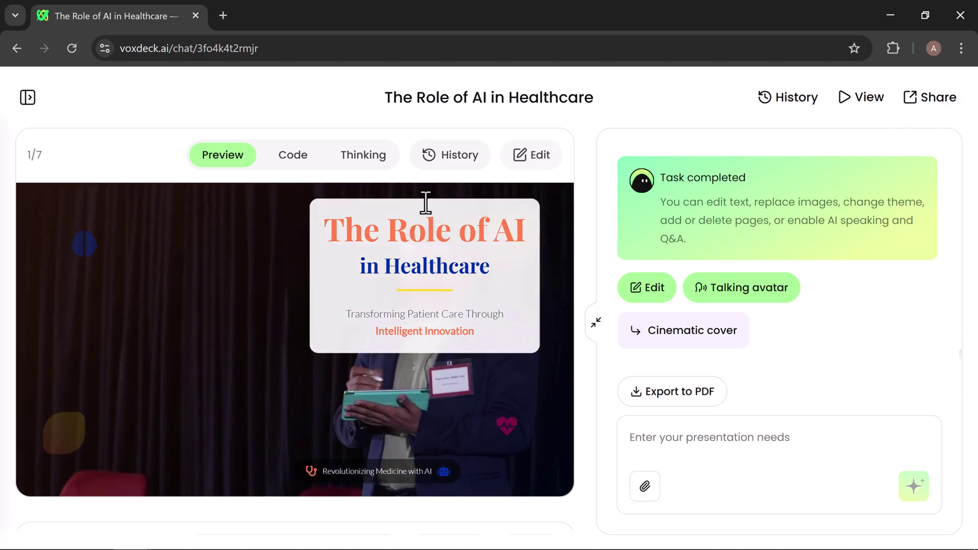
{"action": "left_click", "coordinate": [24, 103]}
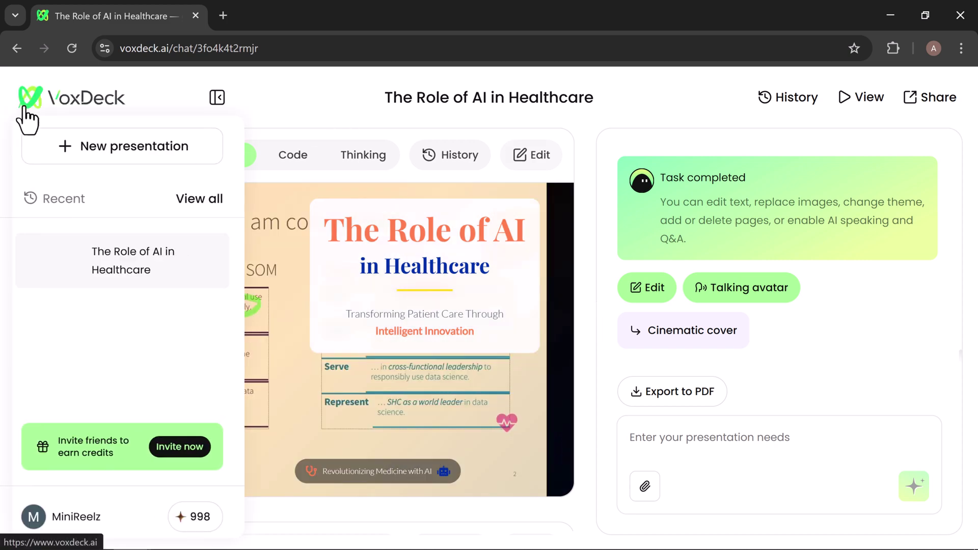
Step: Return to the VoxDeck home page and browse the Recommended for you templates down to the footer
{"action": "left_click", "coordinate": [77, 94]}
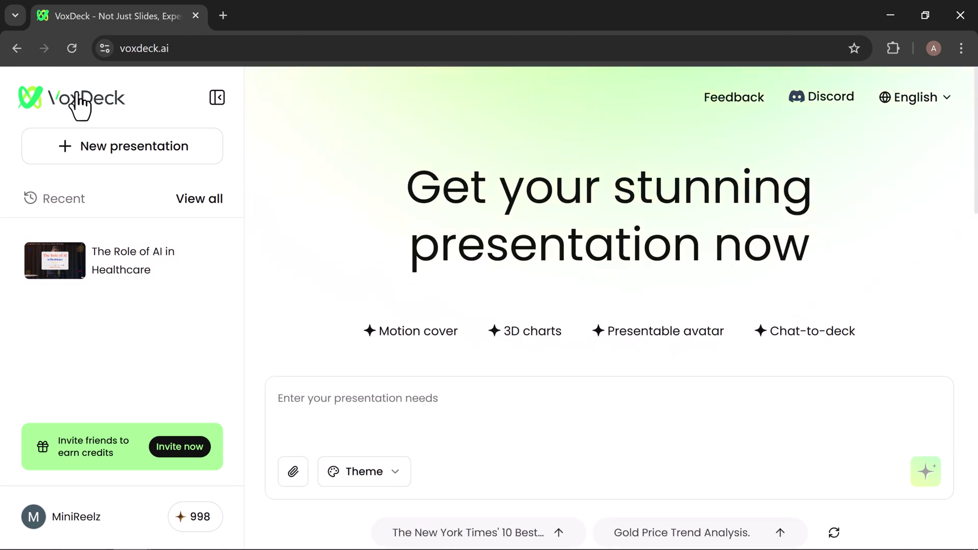
{"action": "scroll", "coordinate": [79, 104], "scroll_direction": "down", "scroll_amount": 5}
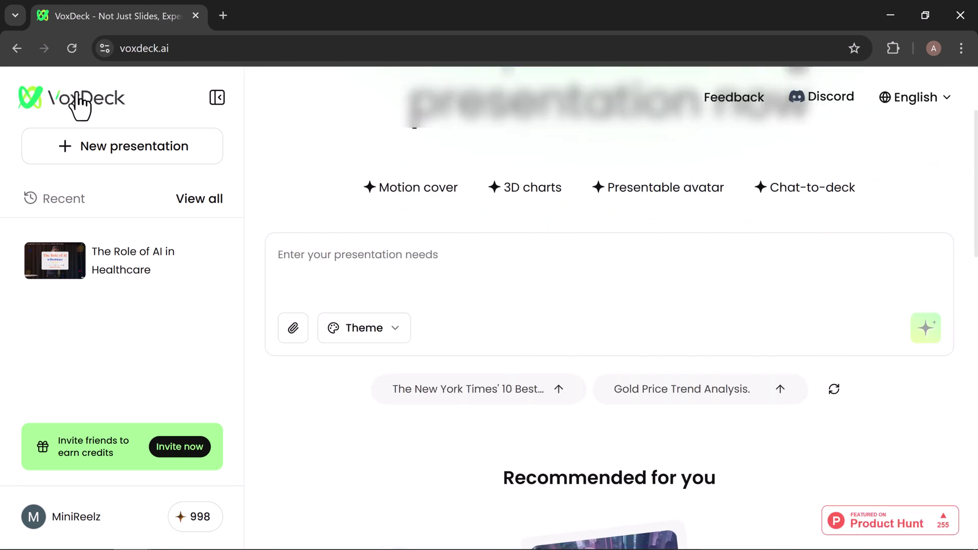
{"action": "scroll", "coordinate": [79, 104], "scroll_direction": "down", "scroll_amount": 6}
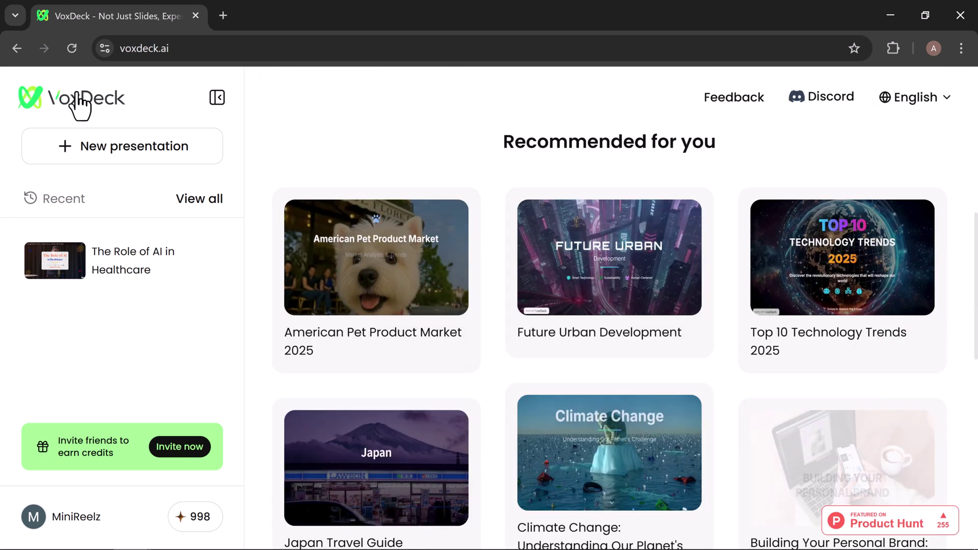
{"action": "scroll", "coordinate": [79, 105], "scroll_direction": "down", "scroll_amount": 5}
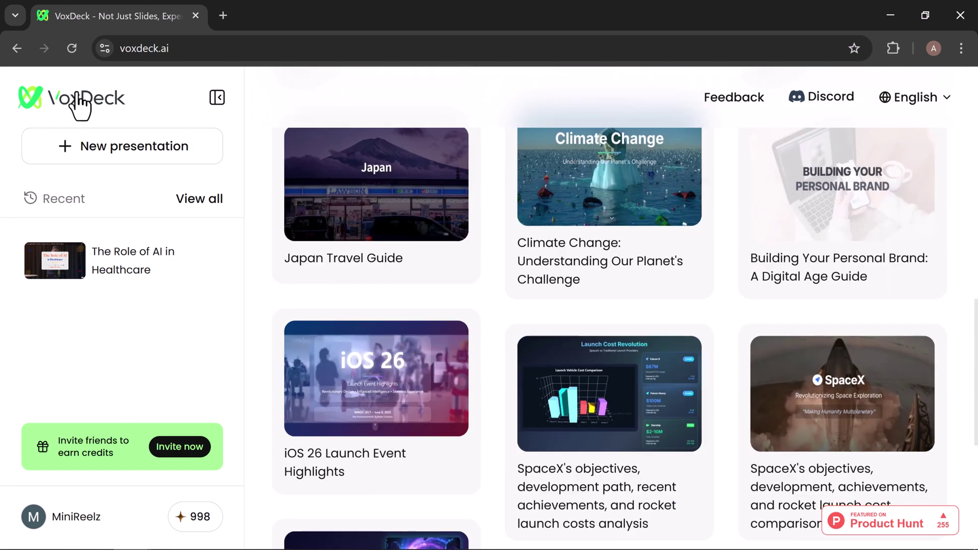
{"action": "scroll", "coordinate": [79, 105], "scroll_direction": "down", "scroll_amount": 4}
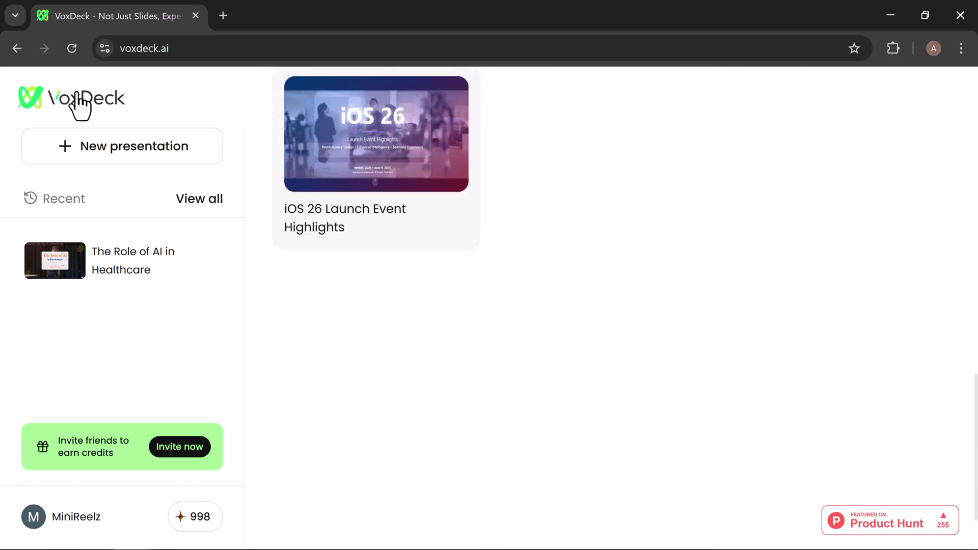
{"action": "left_click", "coordinate": [79, 104]}
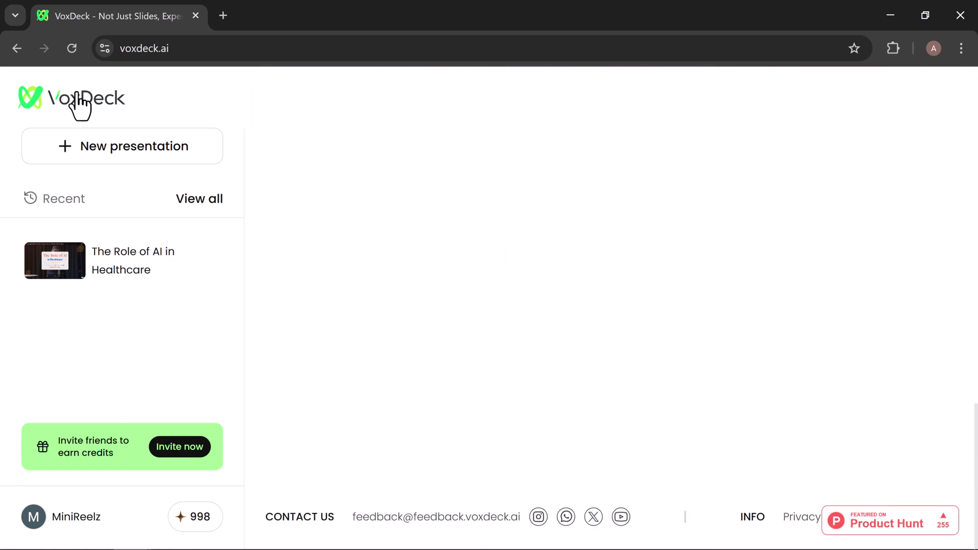